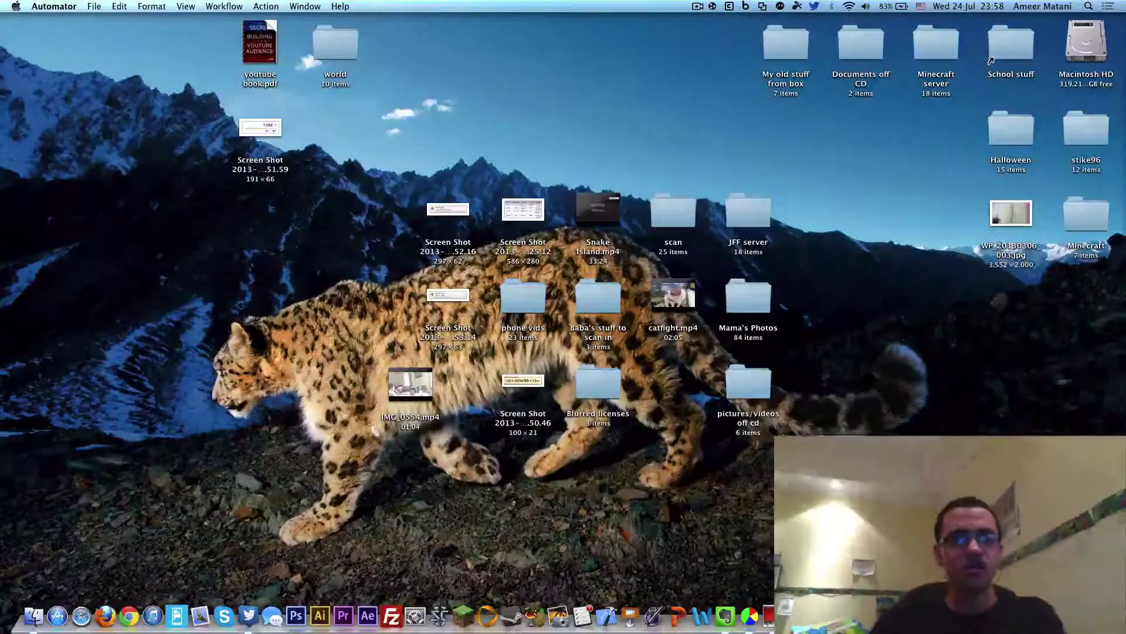
- Launch Automator through a Spotlight search for 'auto' and create a new Application document
{"action": "key", "text": "super+space"}
{"action": "type", "text": "auto"}
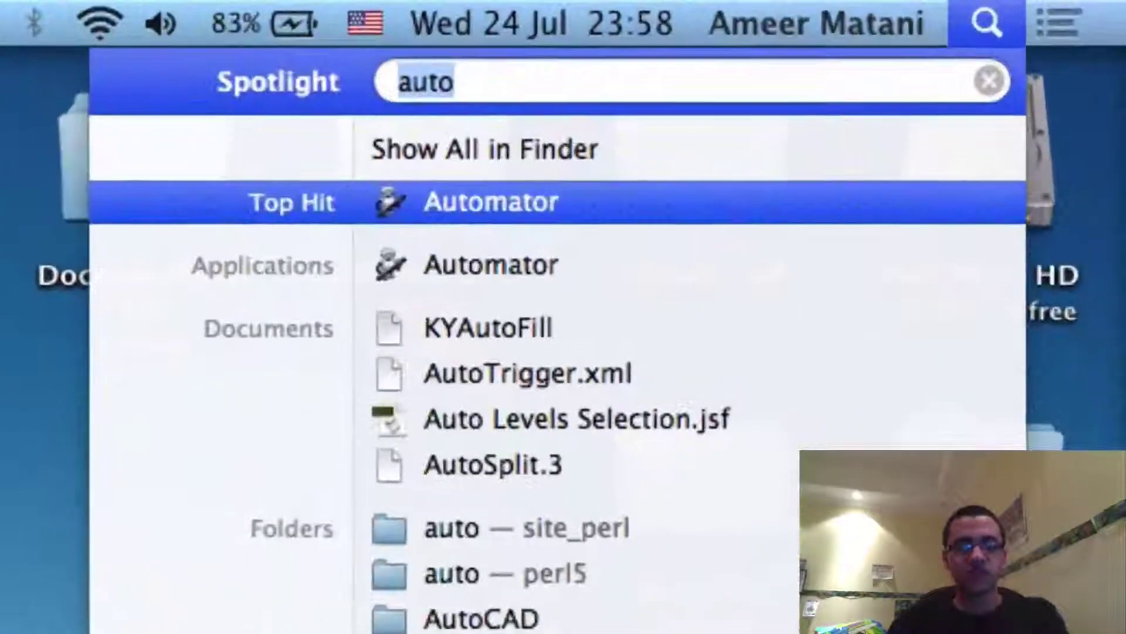
{"action": "key", "text": "BackSpace"}
{"action": "type", "text": "o"}
{"action": "key", "text": "Return"}
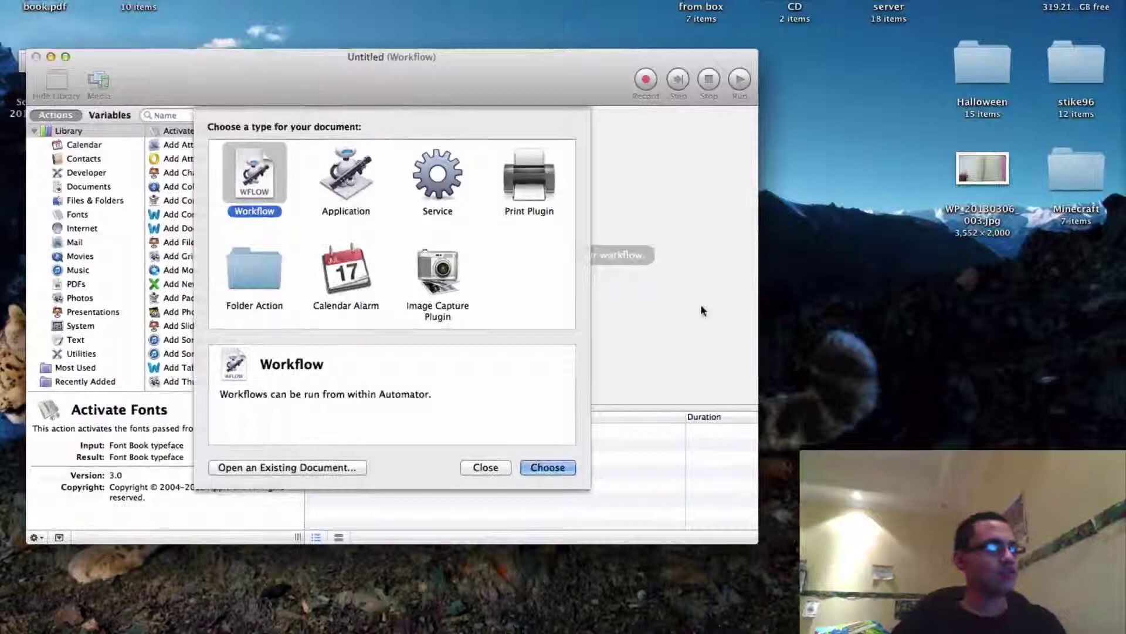
{"action": "left_click", "coordinate": [347, 184]}
{"action": "double_click", "coordinate": [346, 184]}
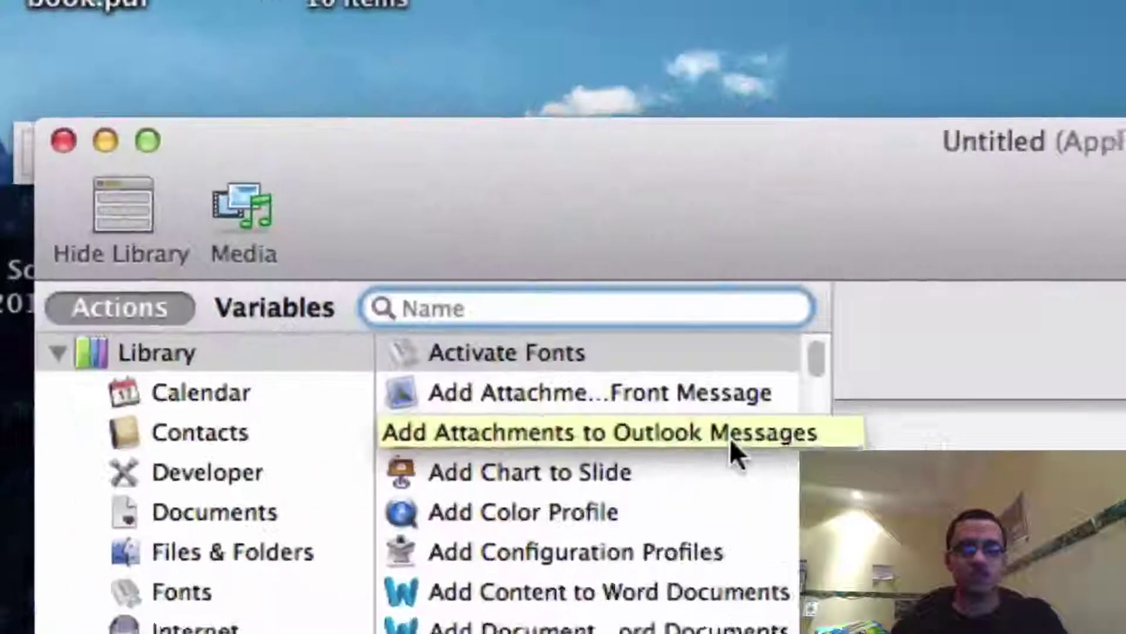
{"action": "type", "text": "quit"}
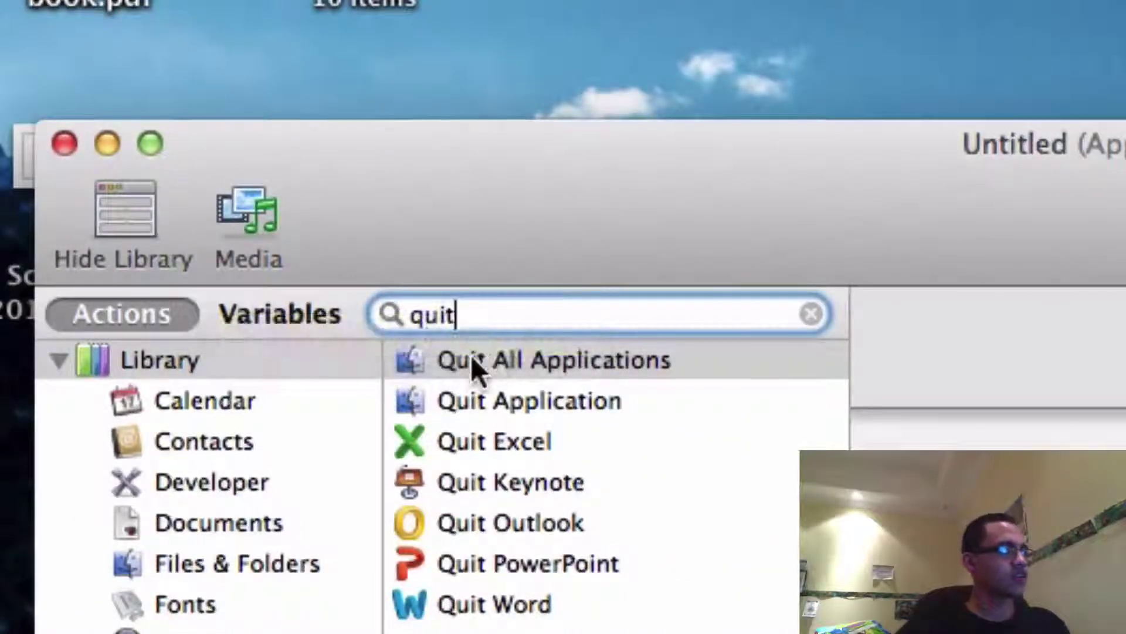
- Drag the Quit All Applications action into the empty workflow
{"action": "left_click", "coordinate": [440, 360]}
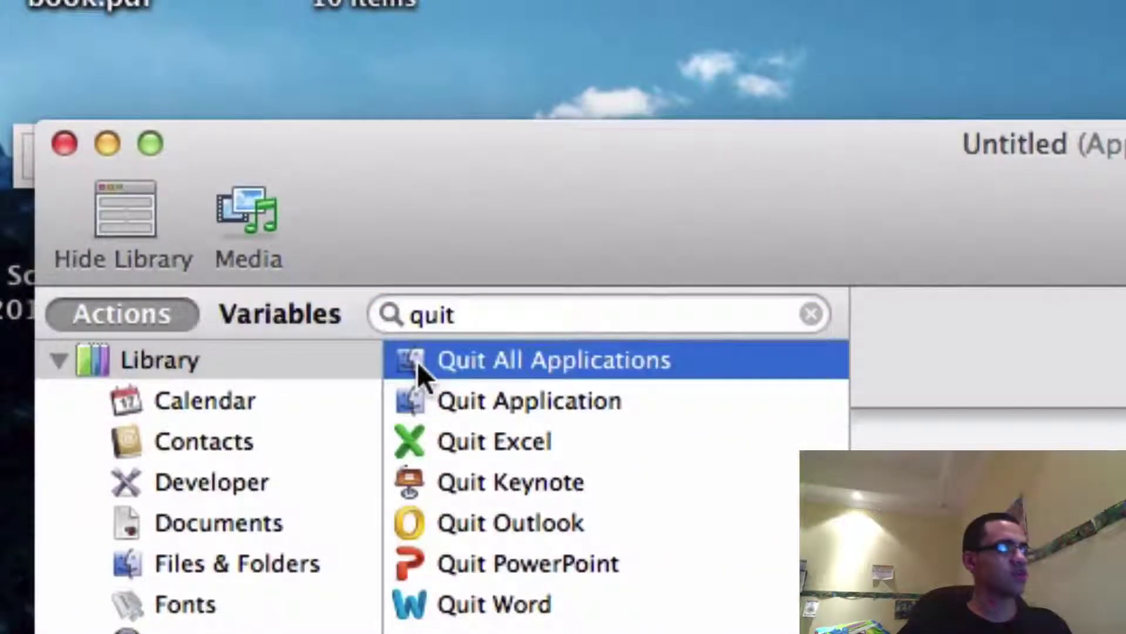
{"action": "left_click_drag", "start_coordinate": [417, 362], "coordinate": [496, 305]}
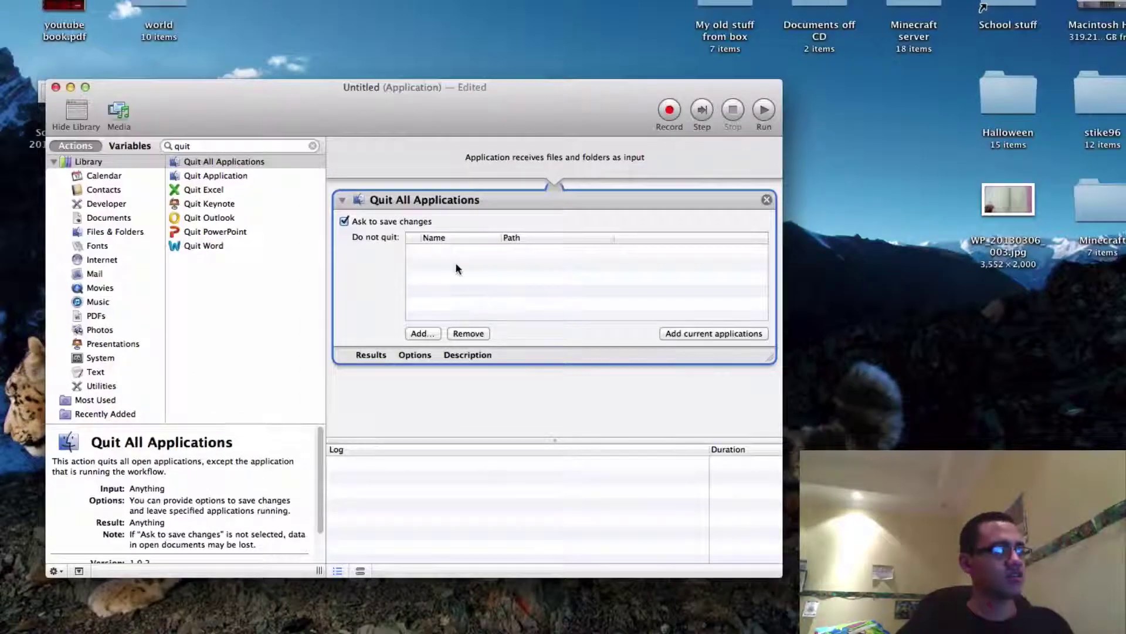
{"action": "left_click", "coordinate": [456, 266]}
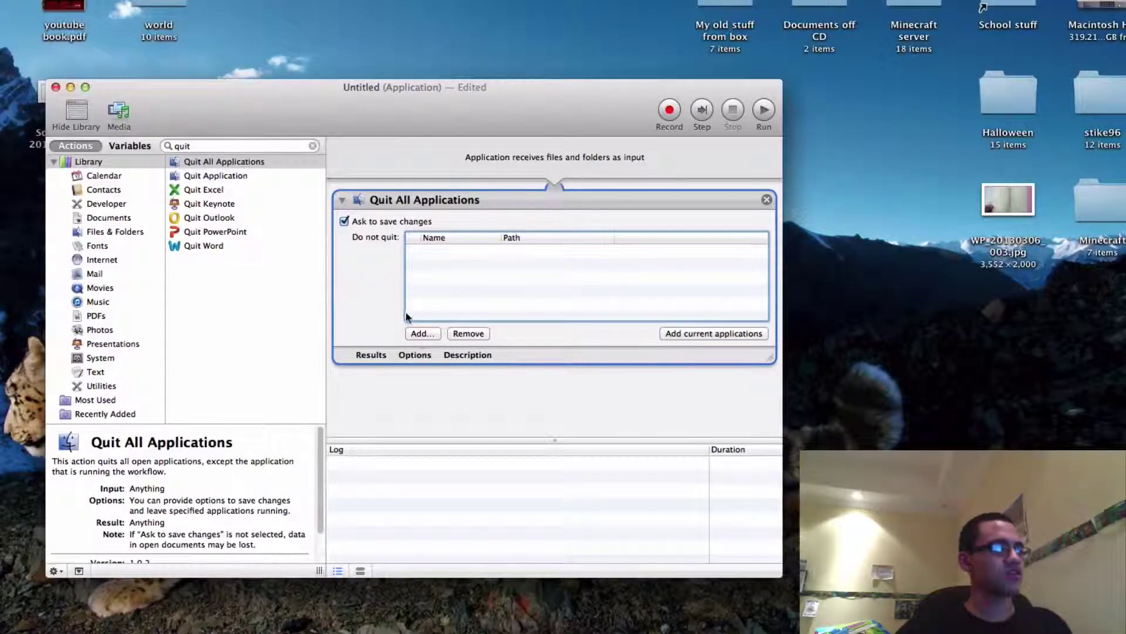
- Add Twitter to the Quit All Applications action's do-not-quit list
{"action": "left_click", "coordinate": [421, 335]}
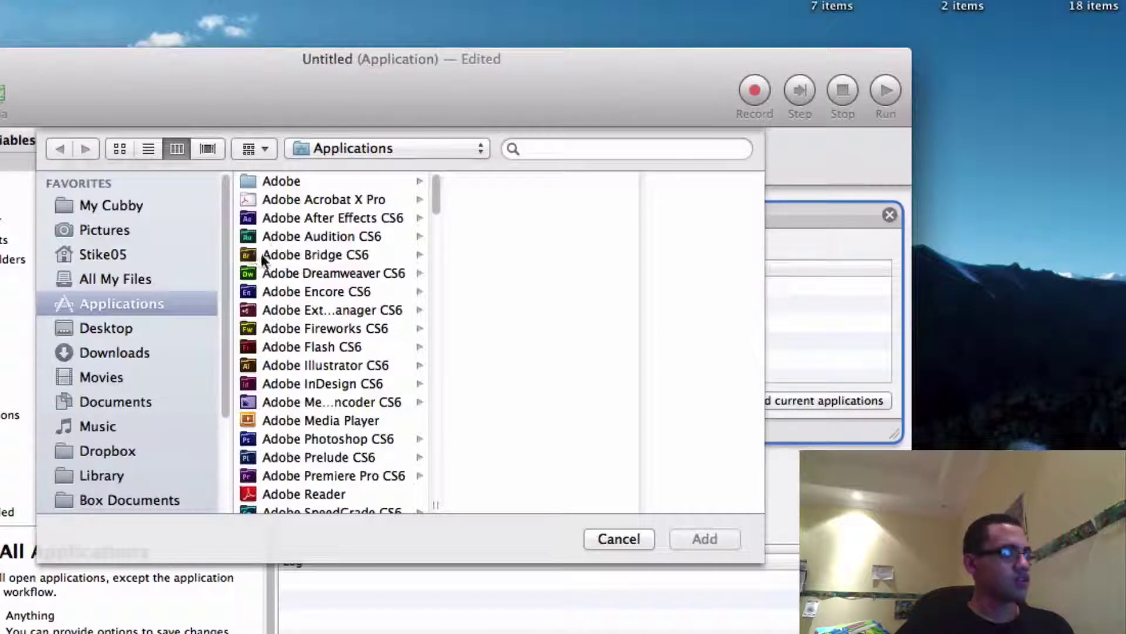
{"action": "scroll", "coordinate": [262, 253], "scroll_direction": "down", "scroll_amount": 5}
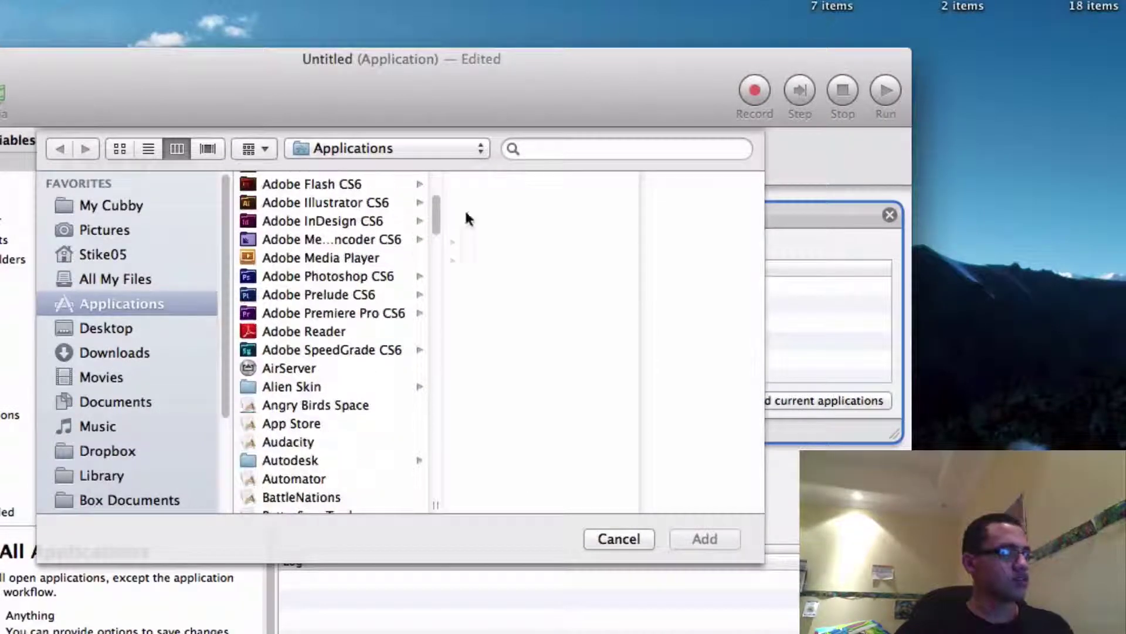
{"action": "left_click", "coordinate": [593, 151]}
{"action": "type", "text": "twitt"}
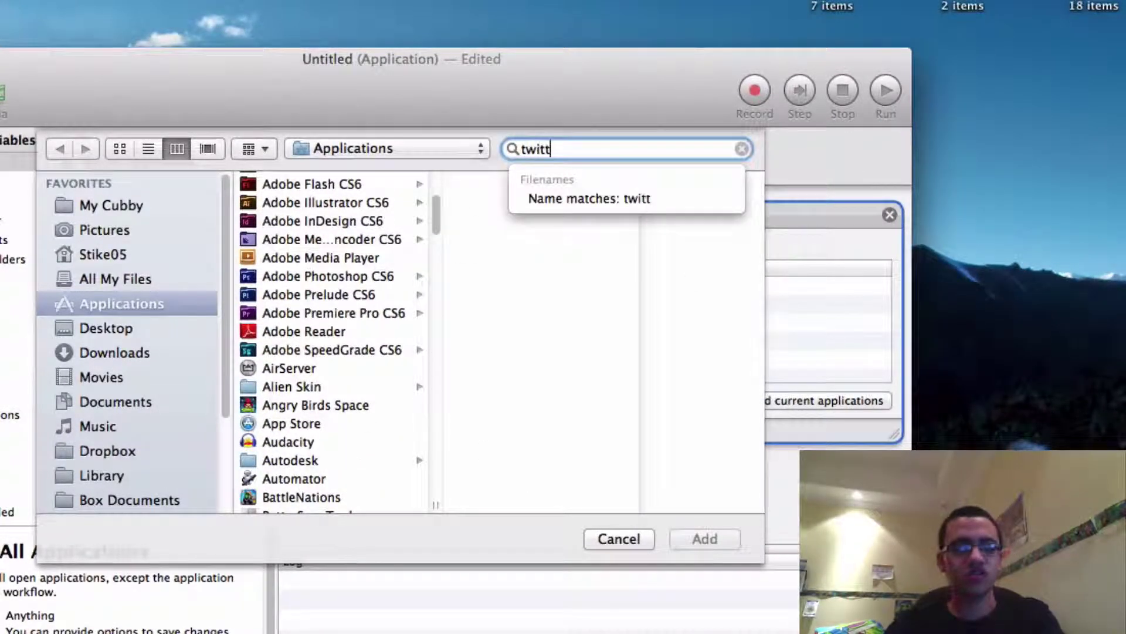
{"action": "type", "text": "er"}
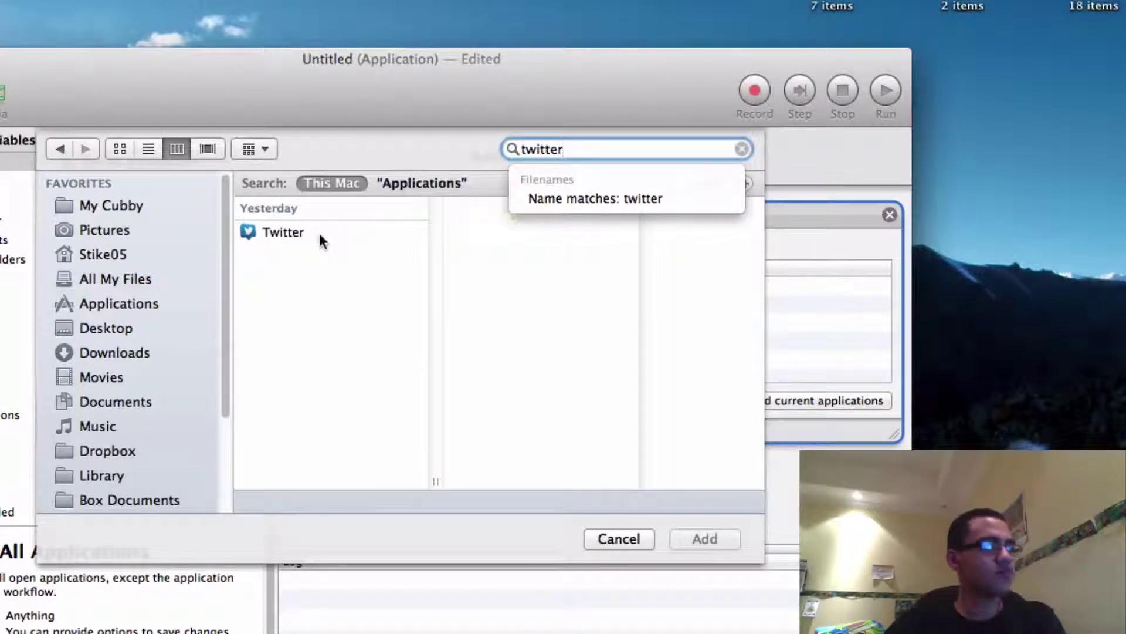
{"action": "left_click", "coordinate": [308, 230]}
{"action": "key", "text": "Return"}
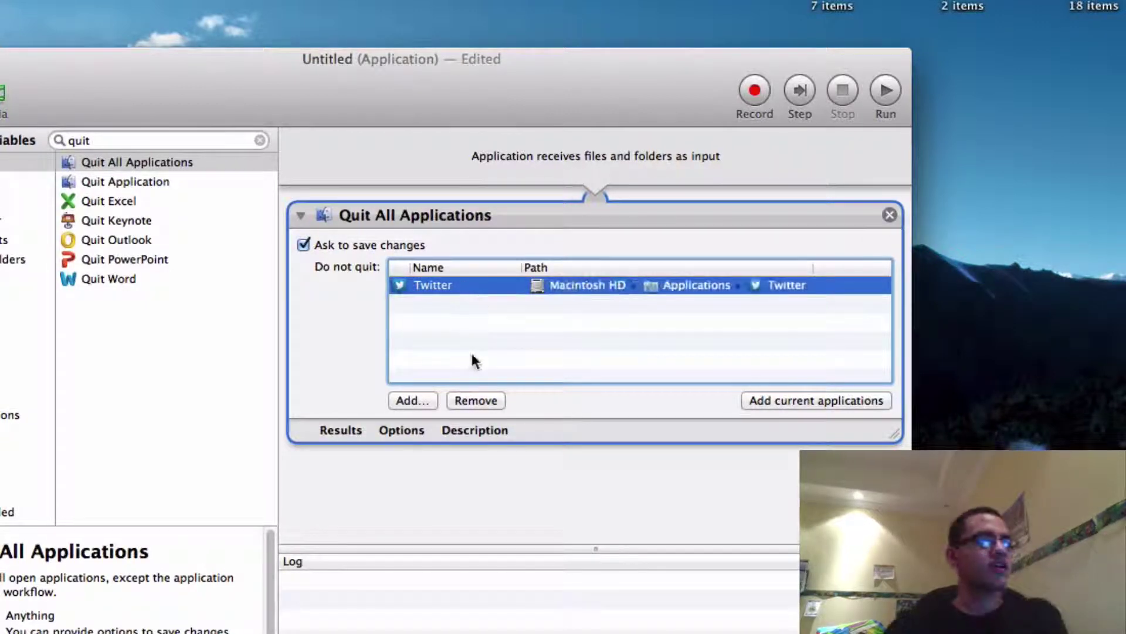
{"action": "left_click", "coordinate": [167, 139]}
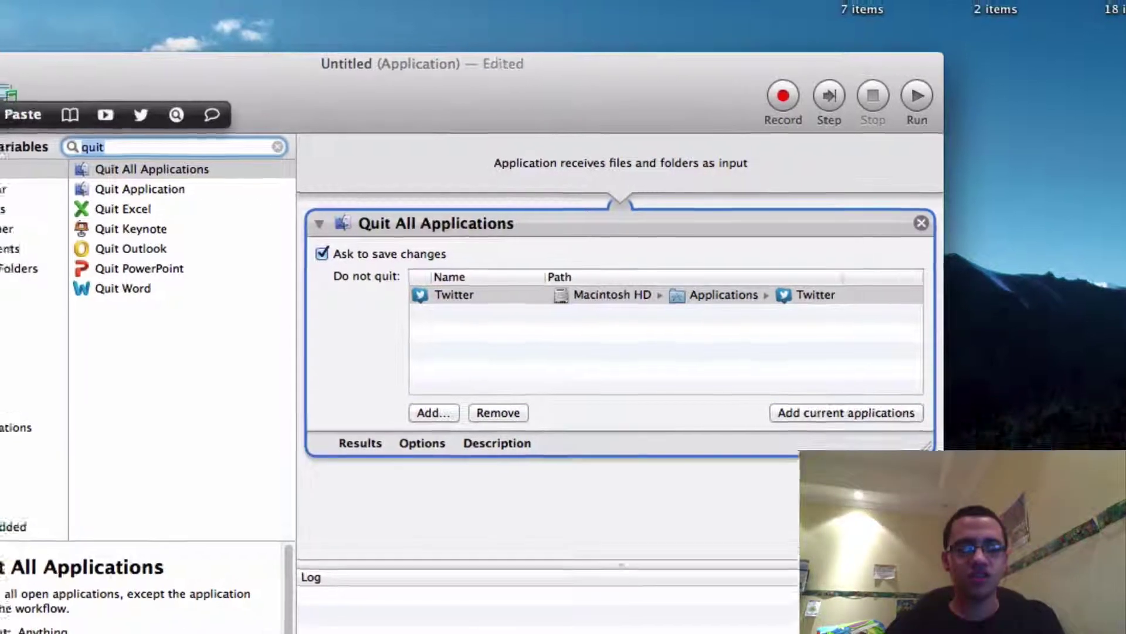
{"action": "type", "text": "growl"}
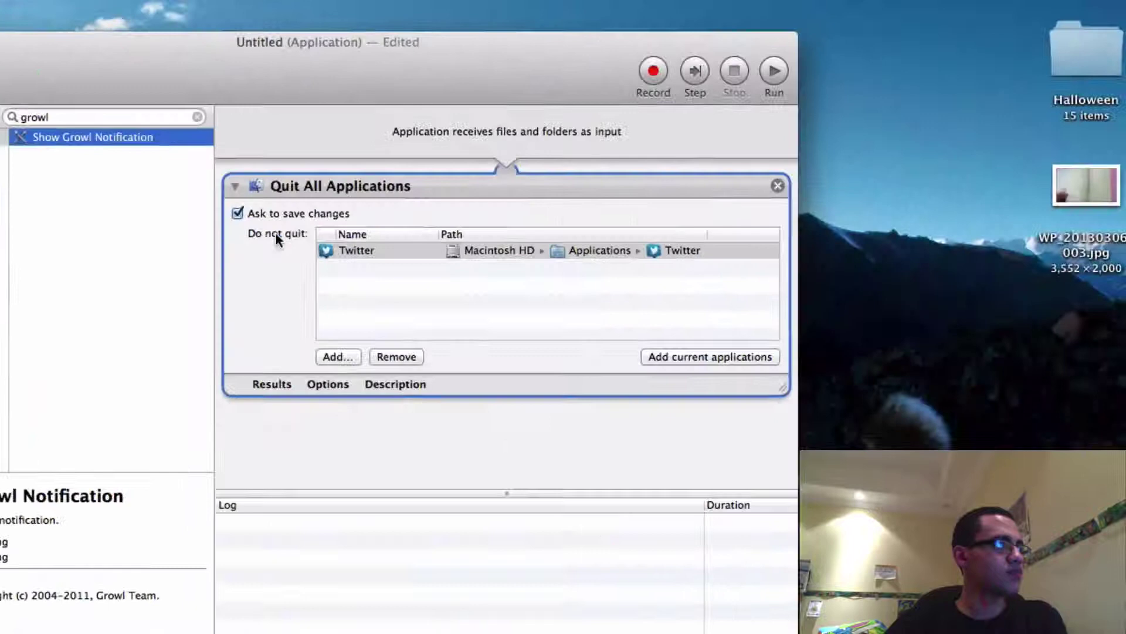
- Place Show Growl Notification below Quit All Applications and paste text into its Title field
{"action": "left_click_drag", "start_coordinate": [555, 373], "coordinate": [370, 423]}
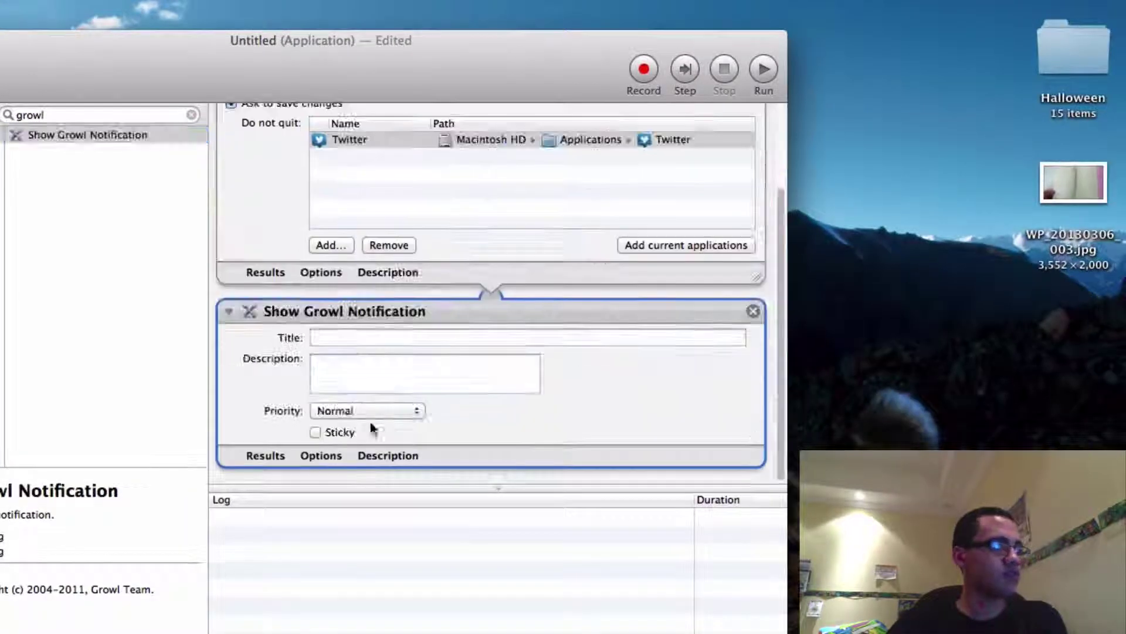
{"action": "left_click", "coordinate": [372, 335]}
{"action": "key", "text": "super+v"}
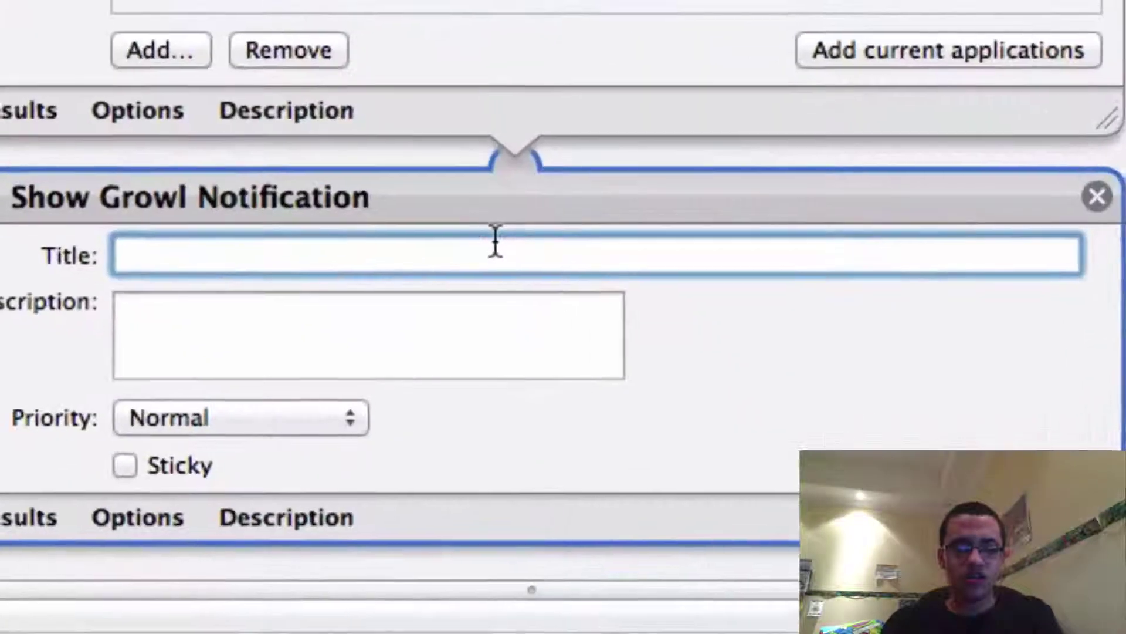
{"action": "type", "text": "All p"}
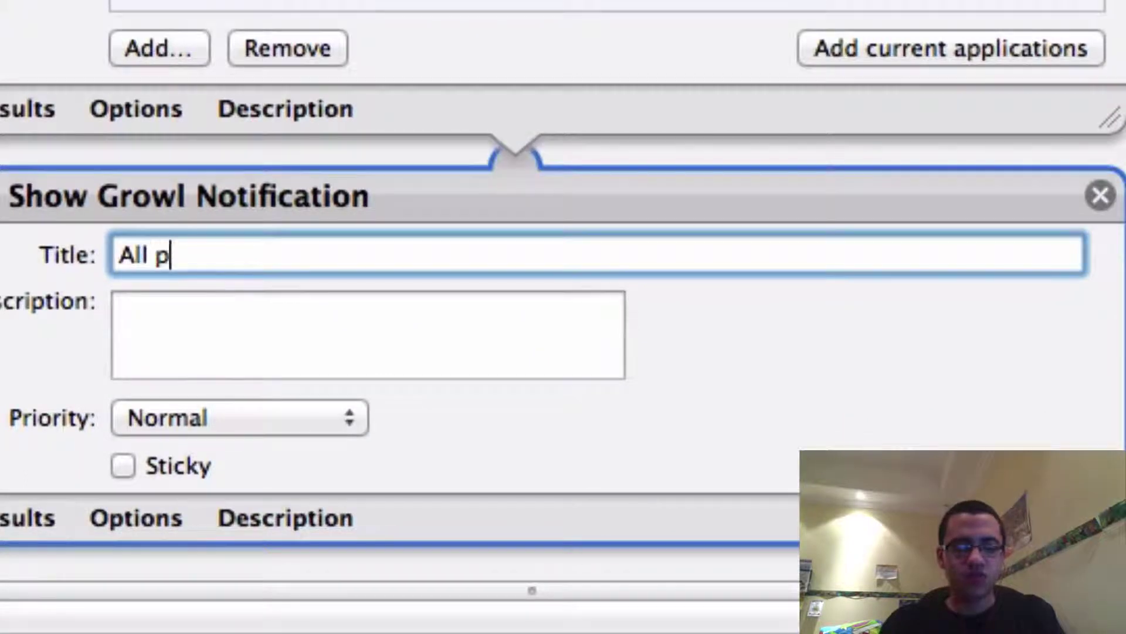
{"action": "type", "text": "rograms successful"}
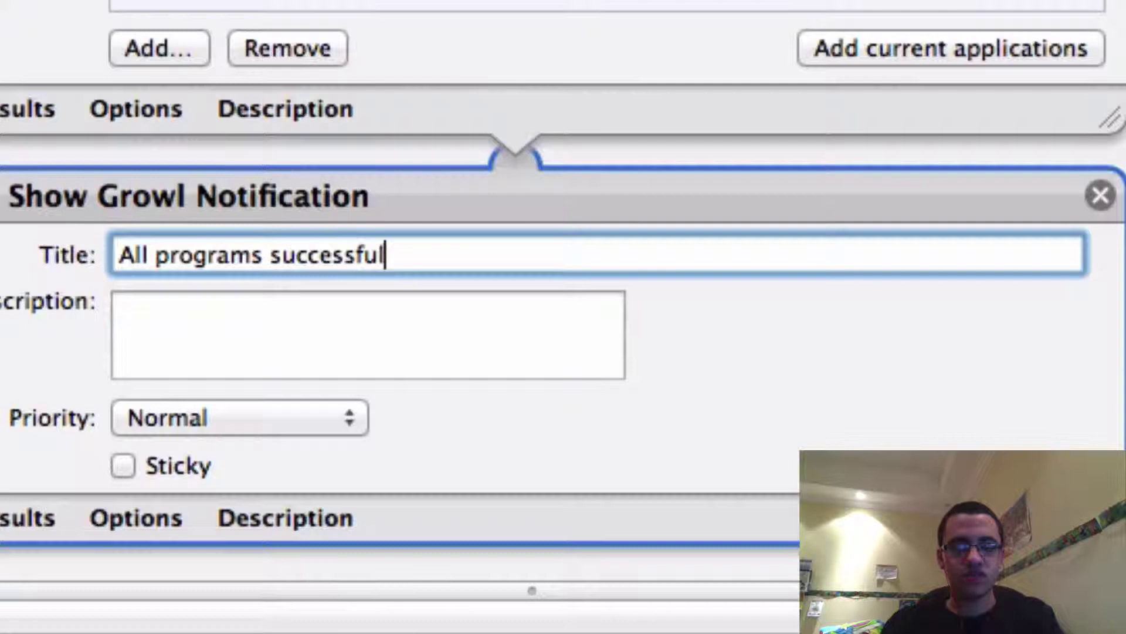
{"action": "type", "text": "y quitter"}
- Fix the title typo and set the description to 'Script successfully run'
{"action": "key", "text": "Tab"}
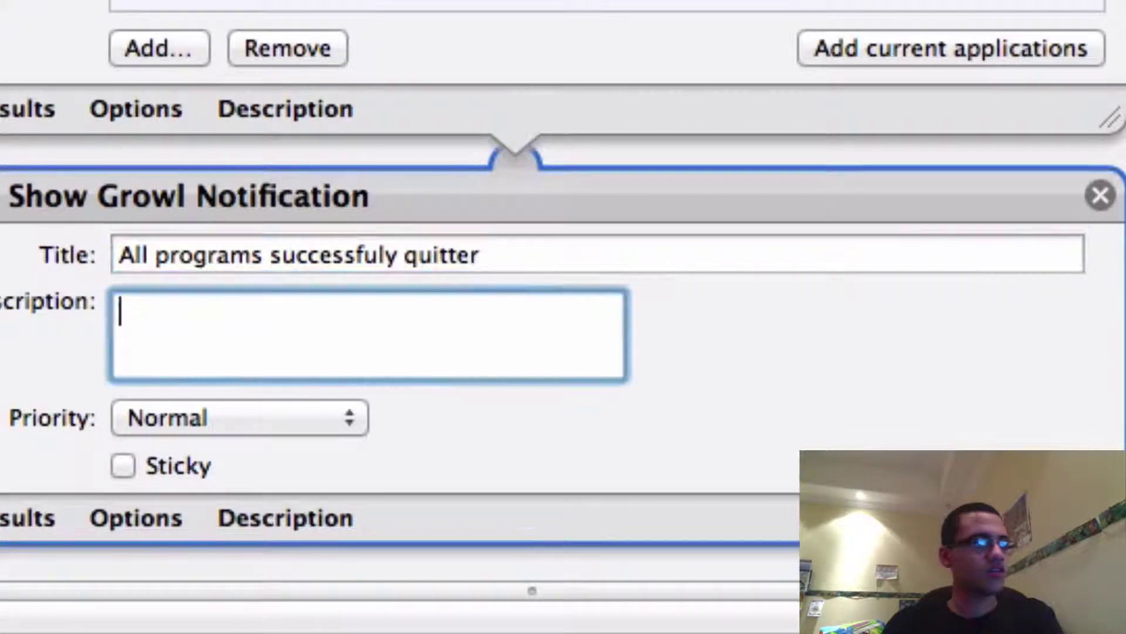
{"action": "left_click", "coordinate": [548, 255]}
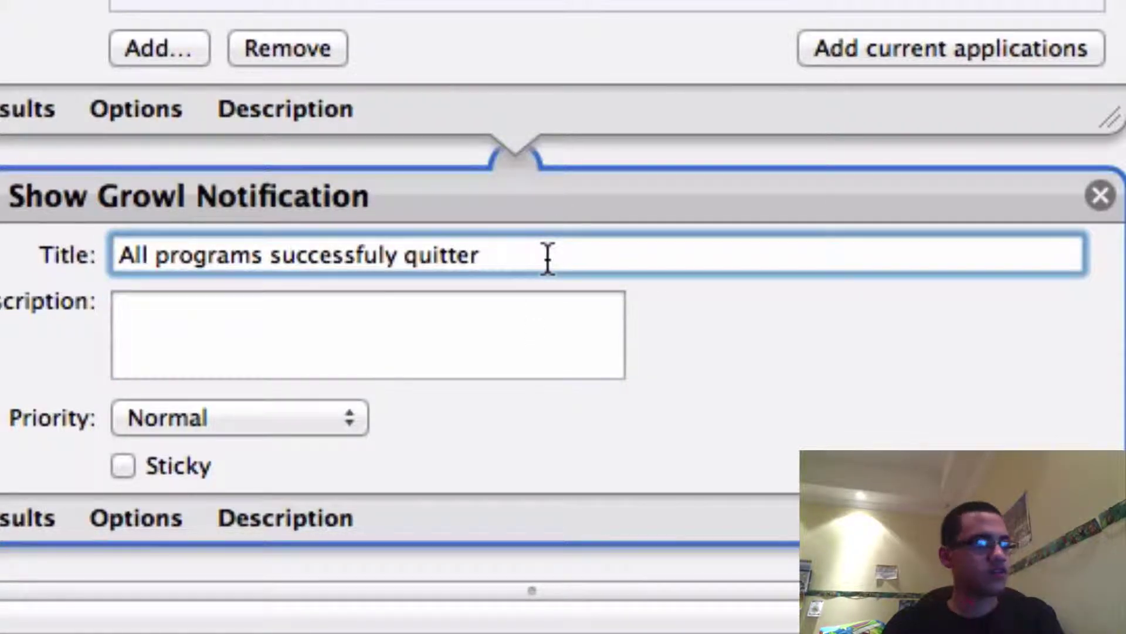
{"action": "key", "text": "BackSpace"}
{"action": "type", "text": "d"}
{"action": "key", "text": "Tab"}
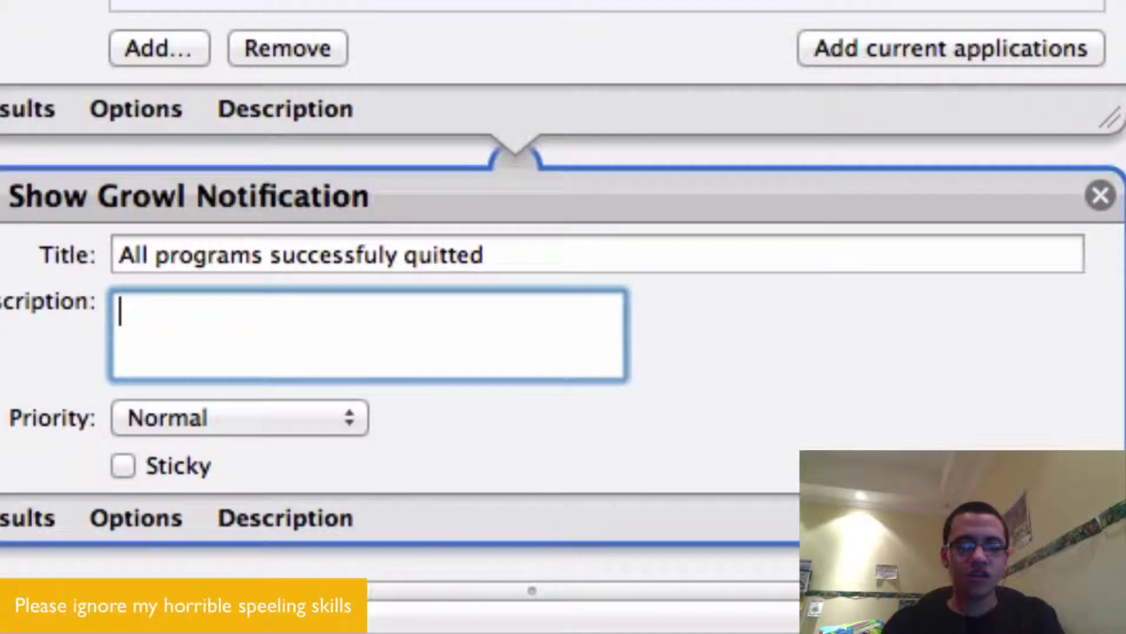
{"action": "type", "text": "A"}
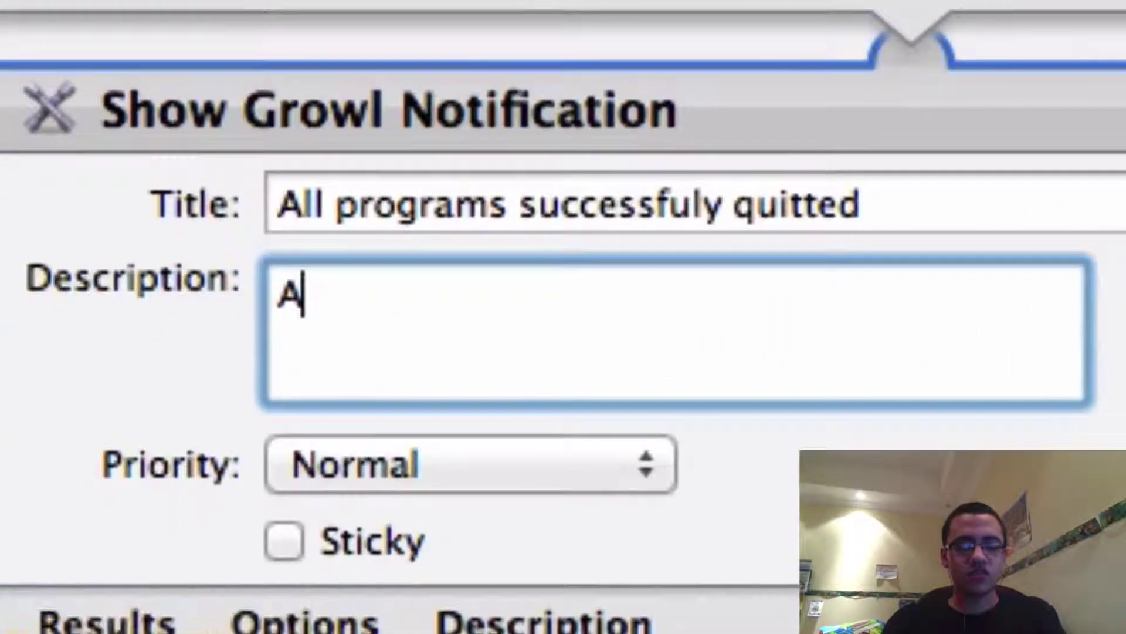
{"action": "type", "text": "ll"}
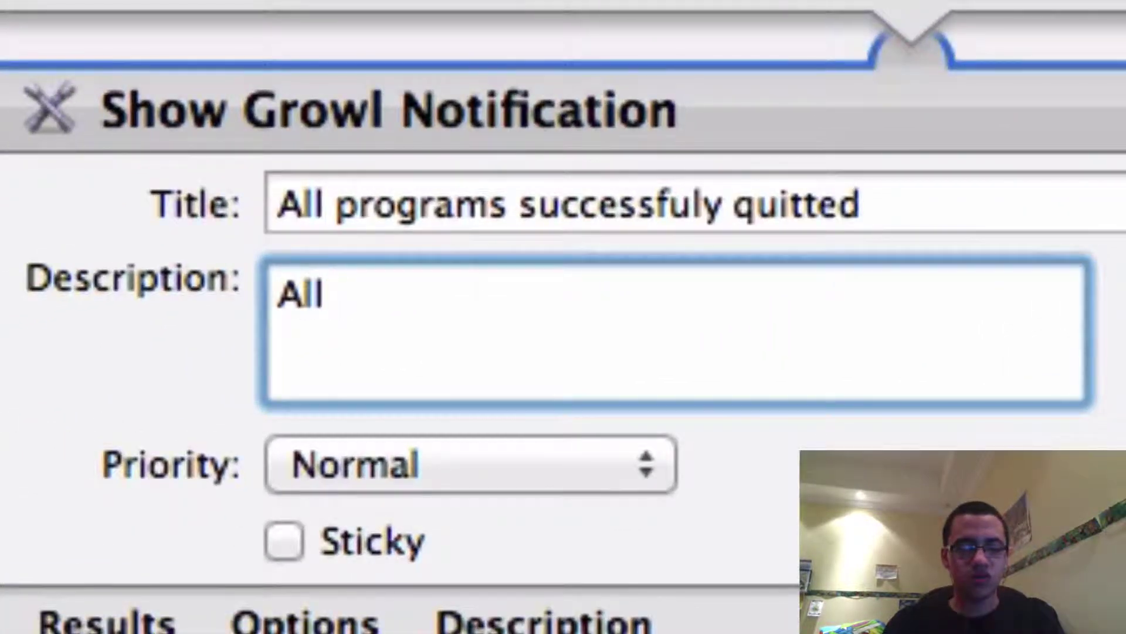
{"action": "key", "text": "BackSpace"}
{"action": "key", "text": "BackSpace"}
{"action": "key", "text": "BackSpace"}
{"action": "type", "text": "S"}
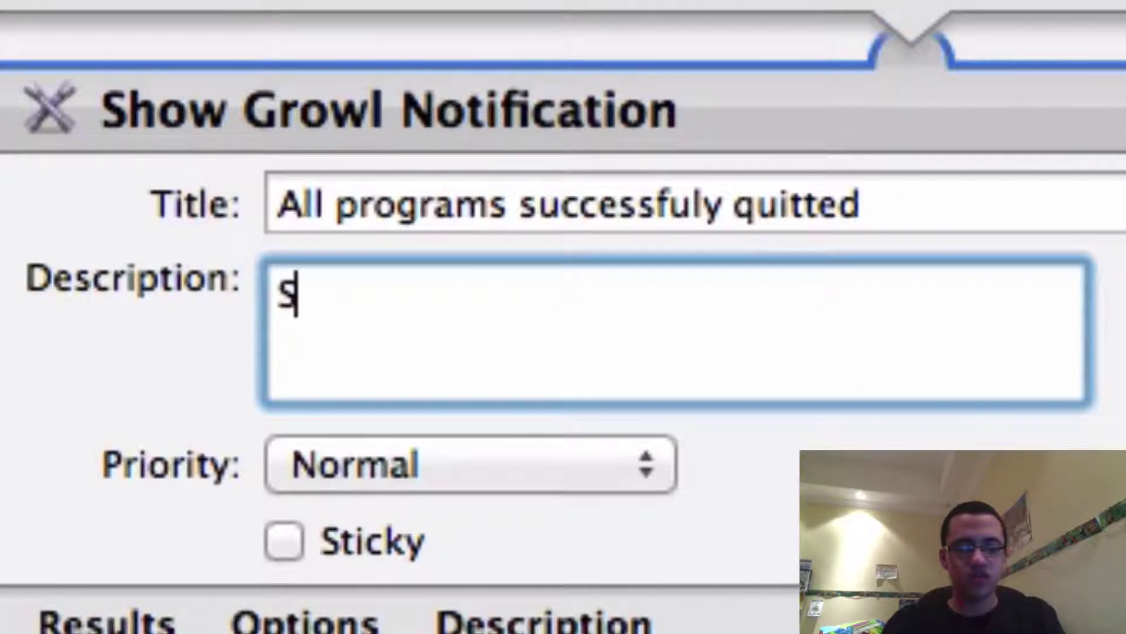
{"action": "type", "text": "cript succ"}
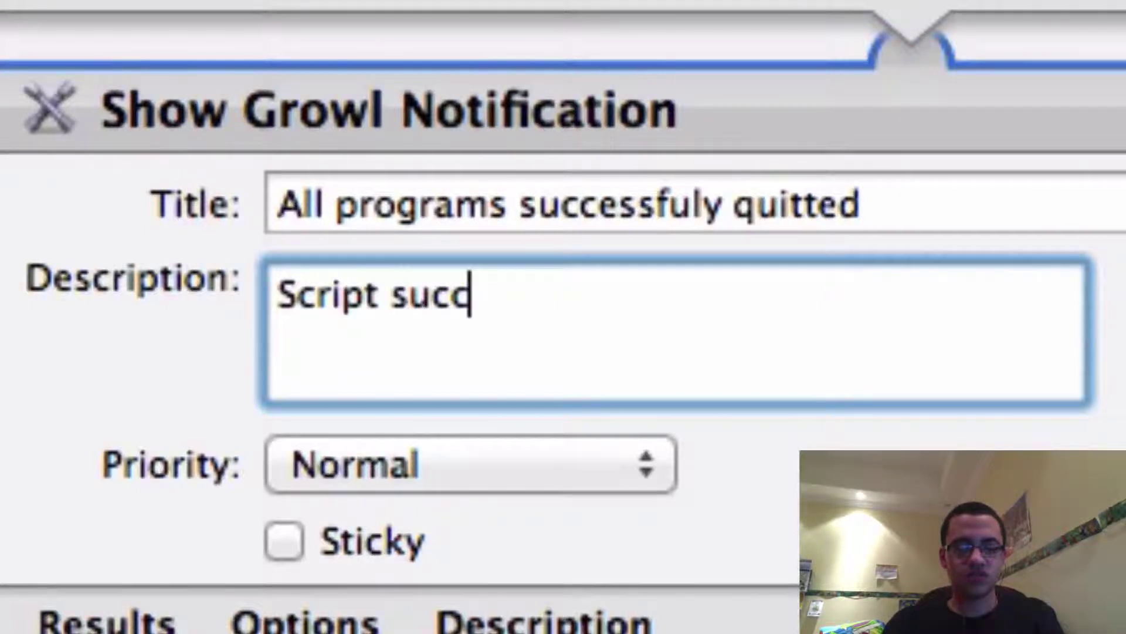
{"action": "type", "text": "essfu"}
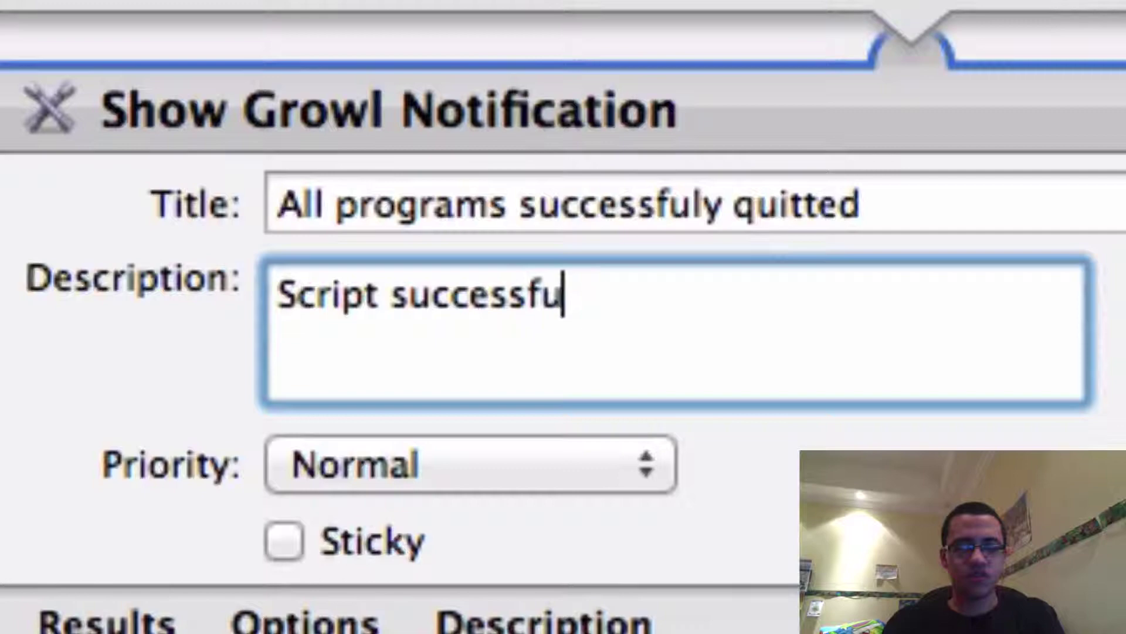
{"action": "type", "text": "lly run"}
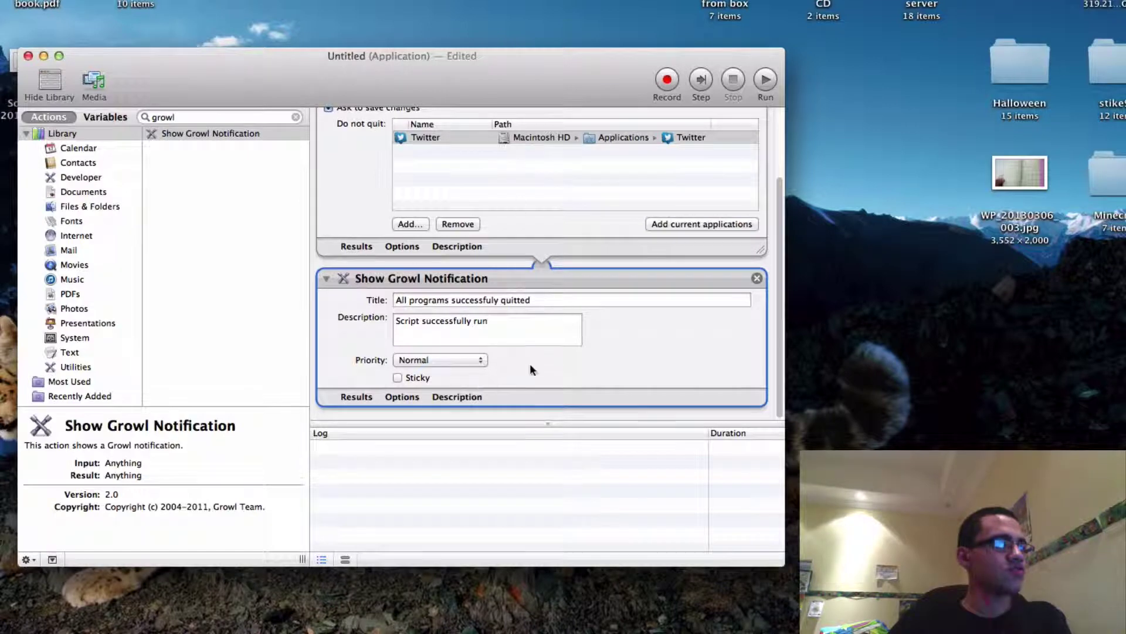
{"action": "scroll", "coordinate": [564, 228], "scroll_direction": "up", "scroll_amount": 2}
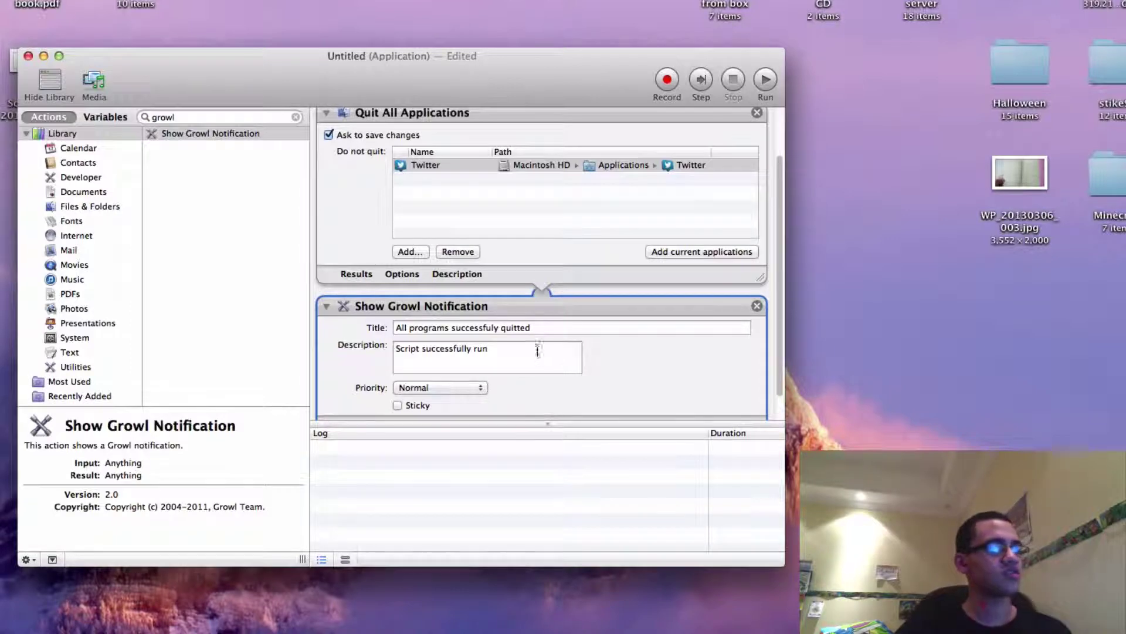
{"action": "scroll", "coordinate": [398, 310], "scroll_direction": "down", "scroll_amount": 2}
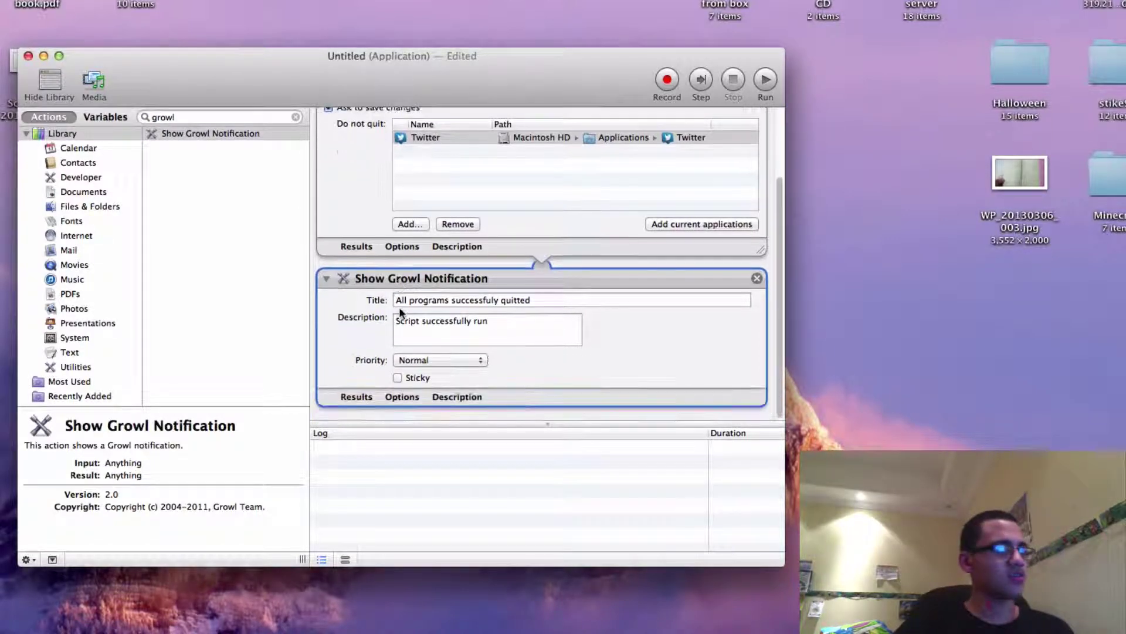
{"action": "scroll", "coordinate": [375, 313], "scroll_direction": "up", "scroll_amount": 3}
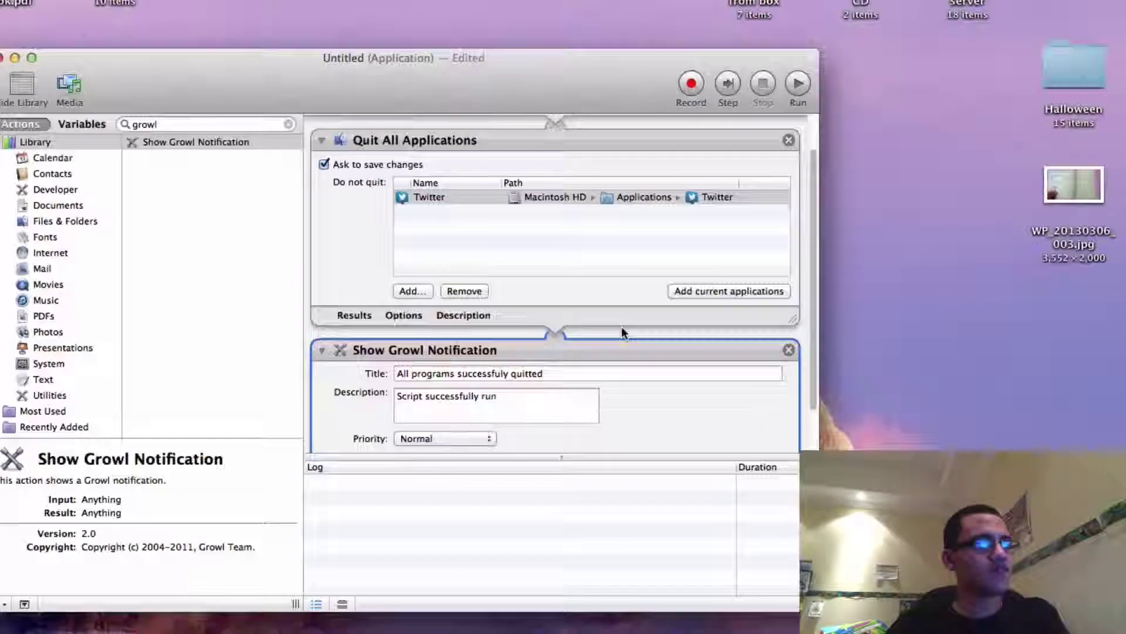
- Save the application as 'Quit all 1' in Documents, keeping the existing 'Quit all' file
{"action": "key", "text": "super+s"}
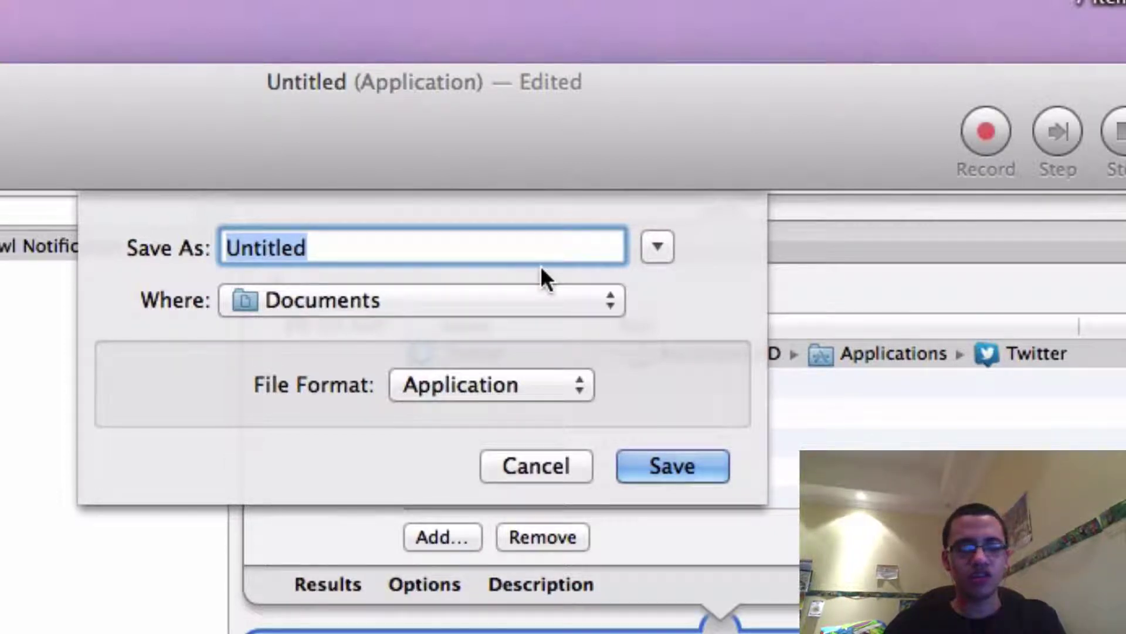
{"action": "type", "text": "Quit all"}
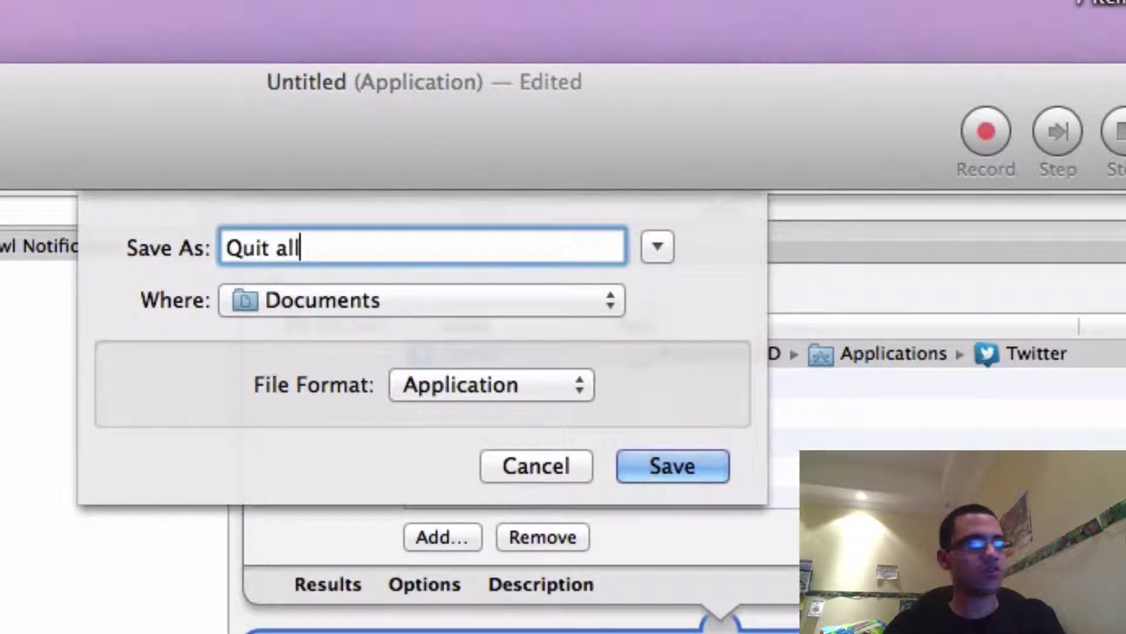
{"action": "key", "text": "Return"}
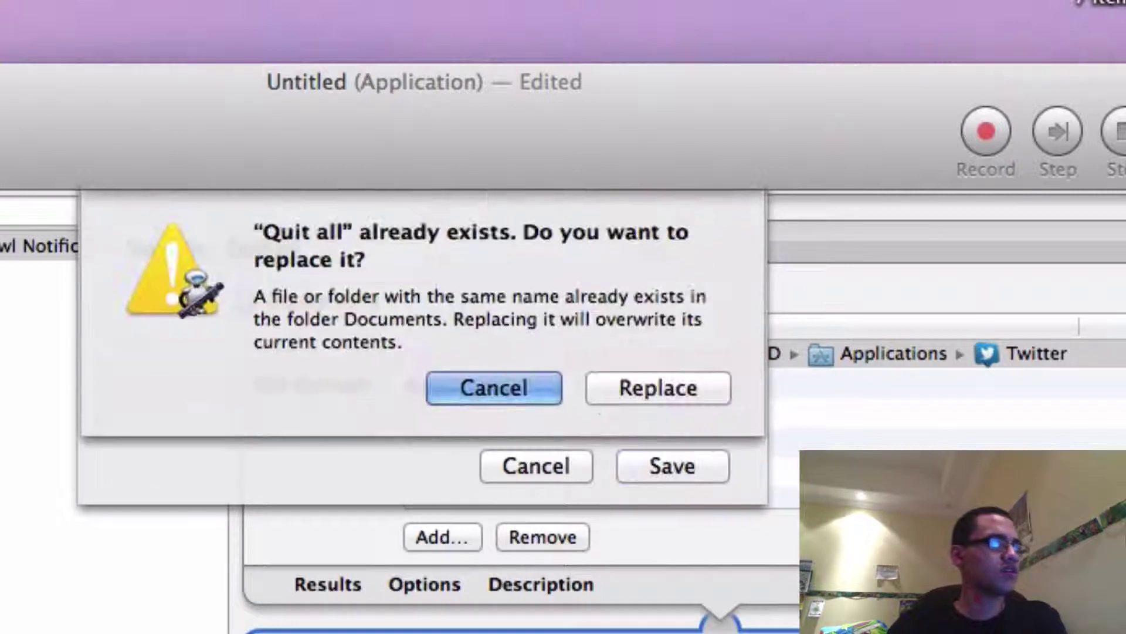
{"action": "left_click", "coordinate": [527, 387]}
{"action": "left_click", "coordinate": [402, 250]}
{"action": "type", "text": "1"}
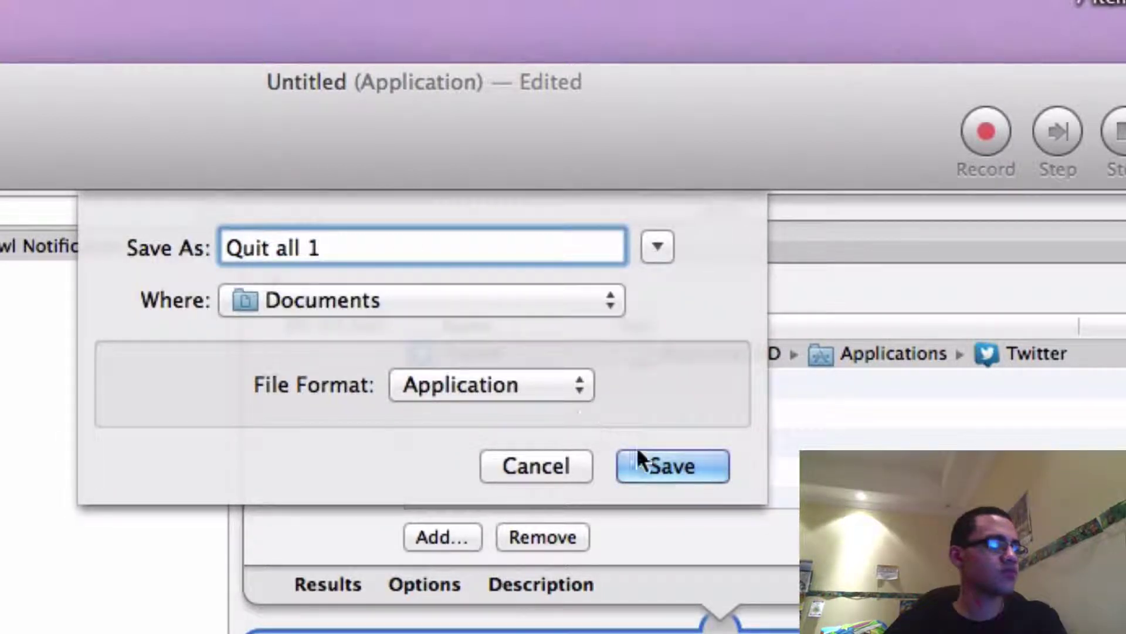
{"action": "left_click", "coordinate": [658, 467]}
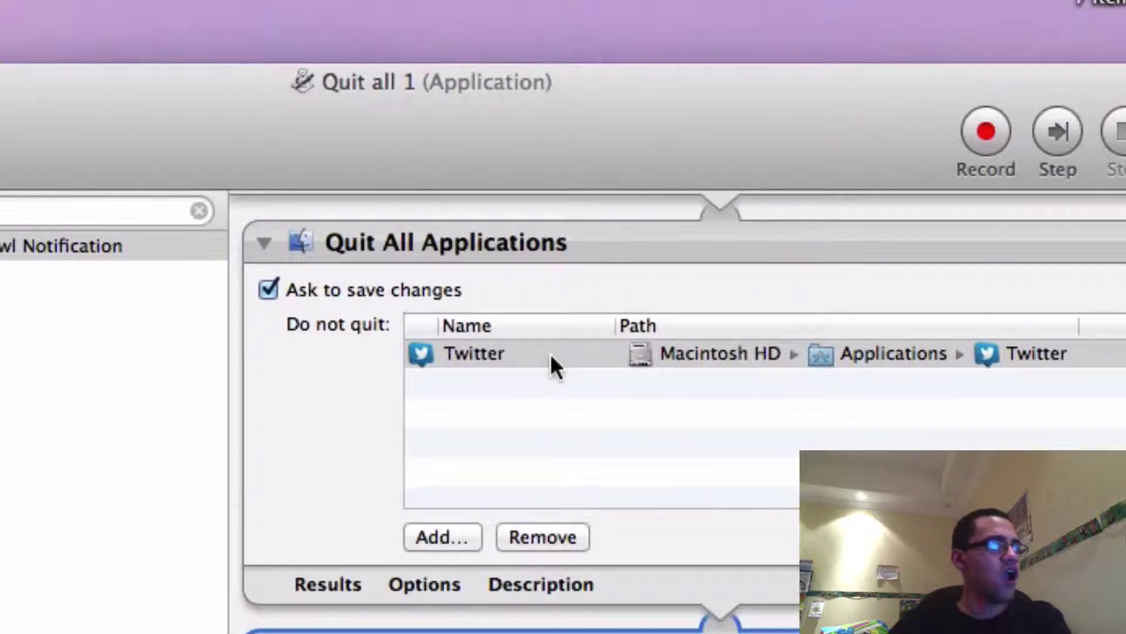
- Quit Automator and run a first Spotlight search, then dismiss it
{"action": "key", "text": "super+q"}
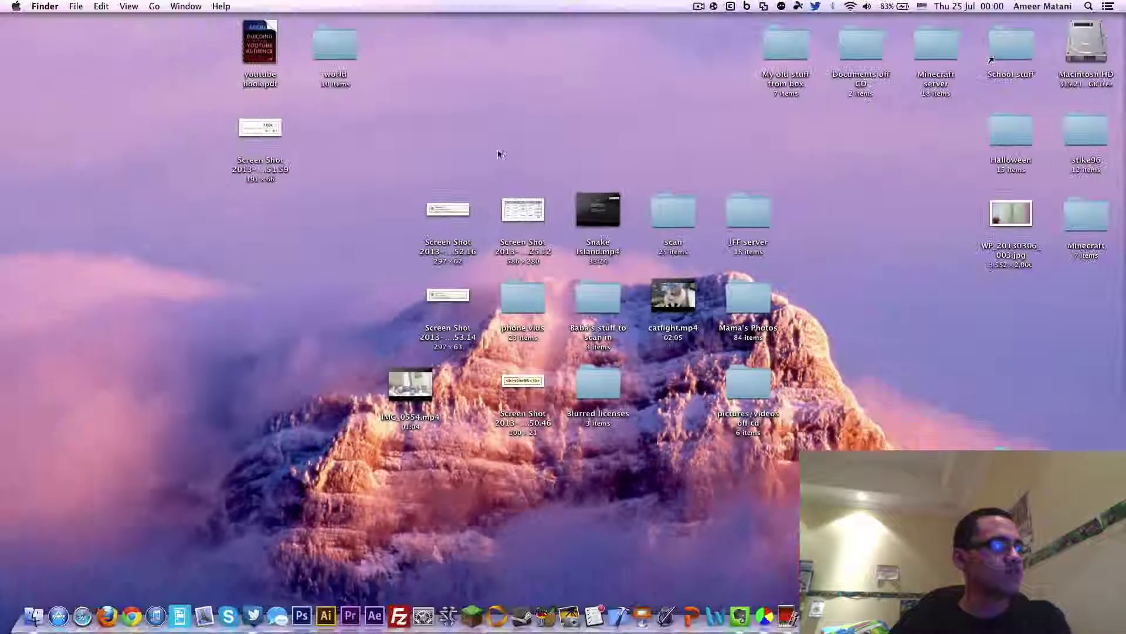
{"action": "key", "text": "super+space"}
{"action": "type", "text": "auto"}
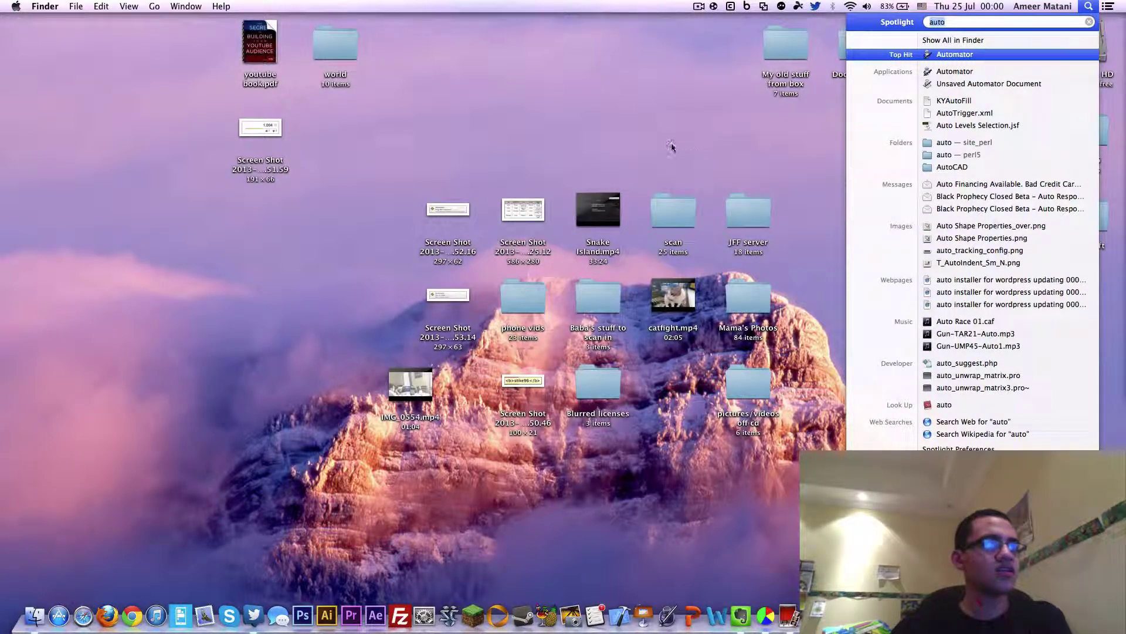
{"action": "key", "text": "Return"}
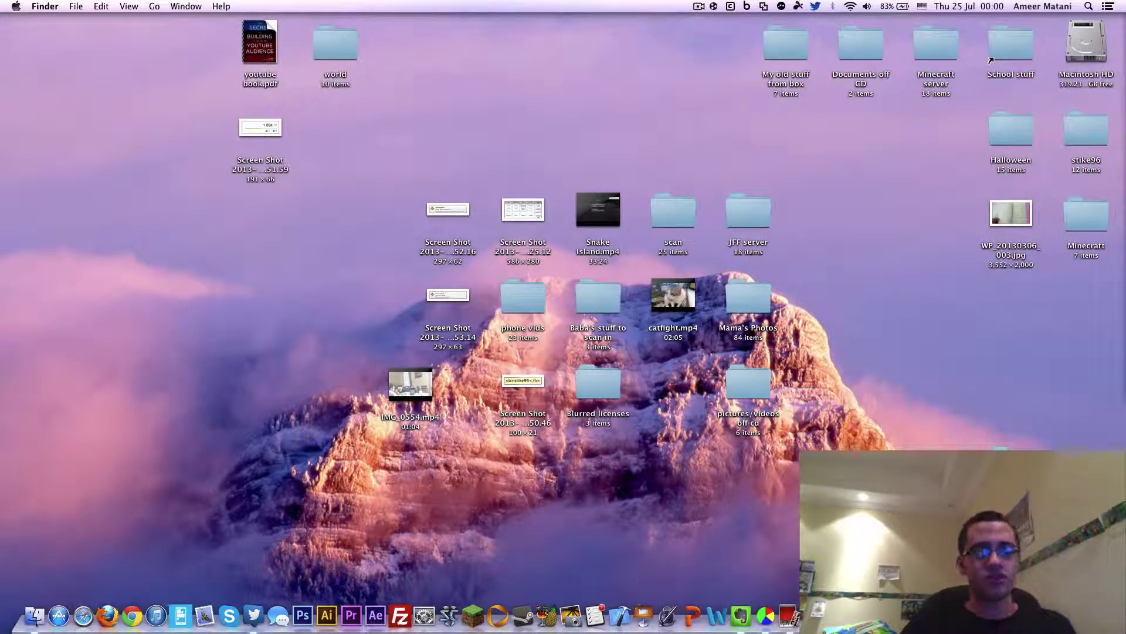
- Launch the Quit all application from a Spotlight search for 'quit all'
{"action": "key", "text": "super+space"}
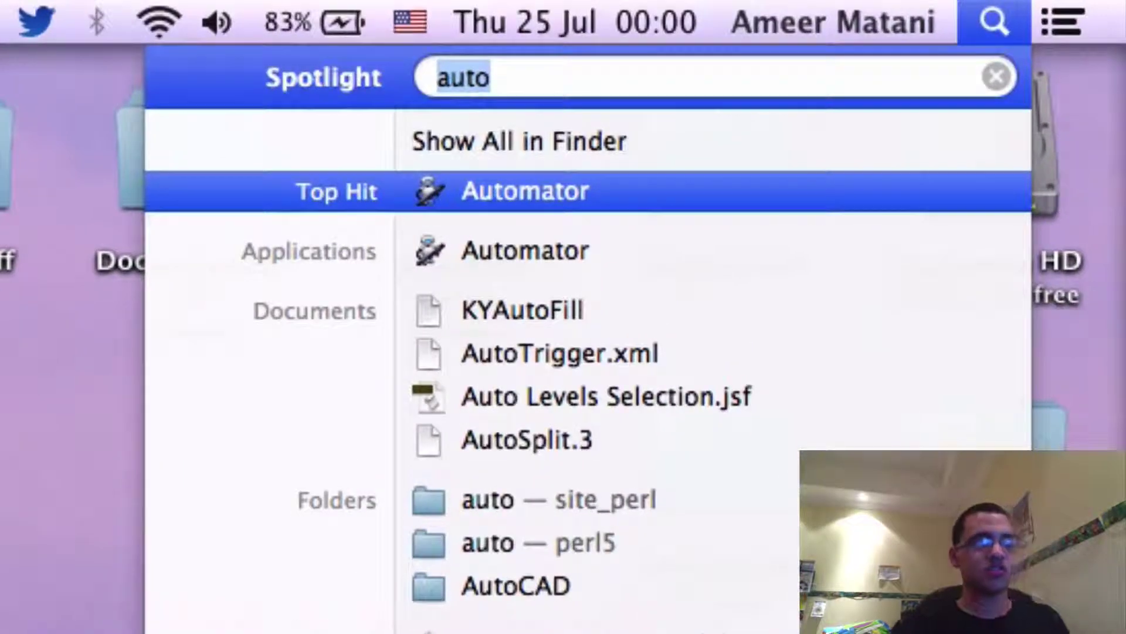
{"action": "type", "text": "quit a"}
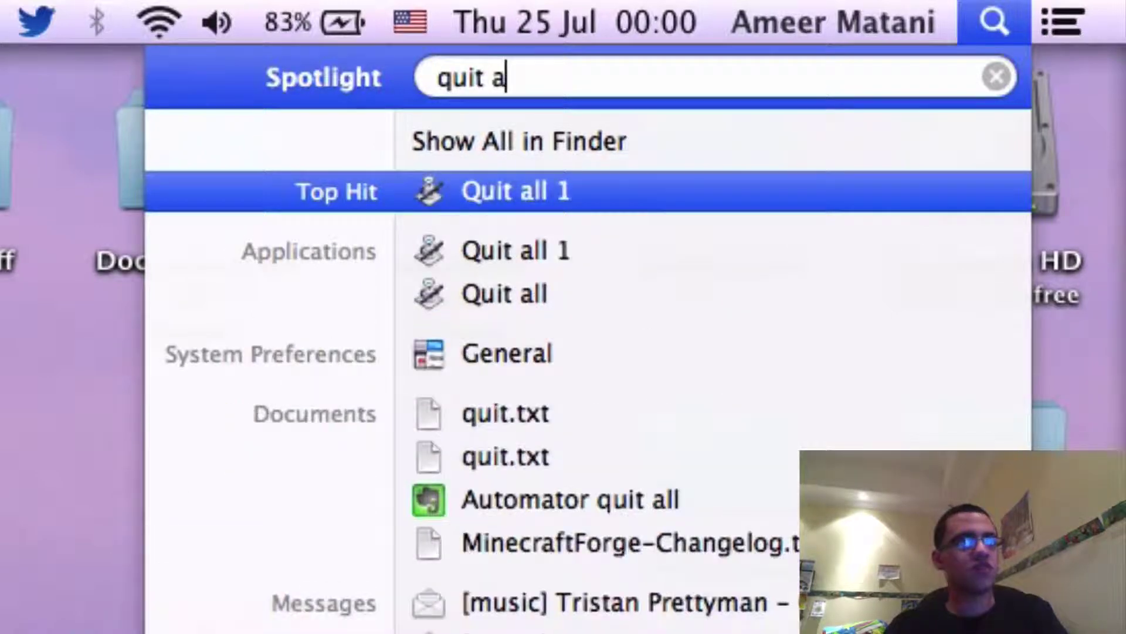
{"action": "type", "text": "ll"}
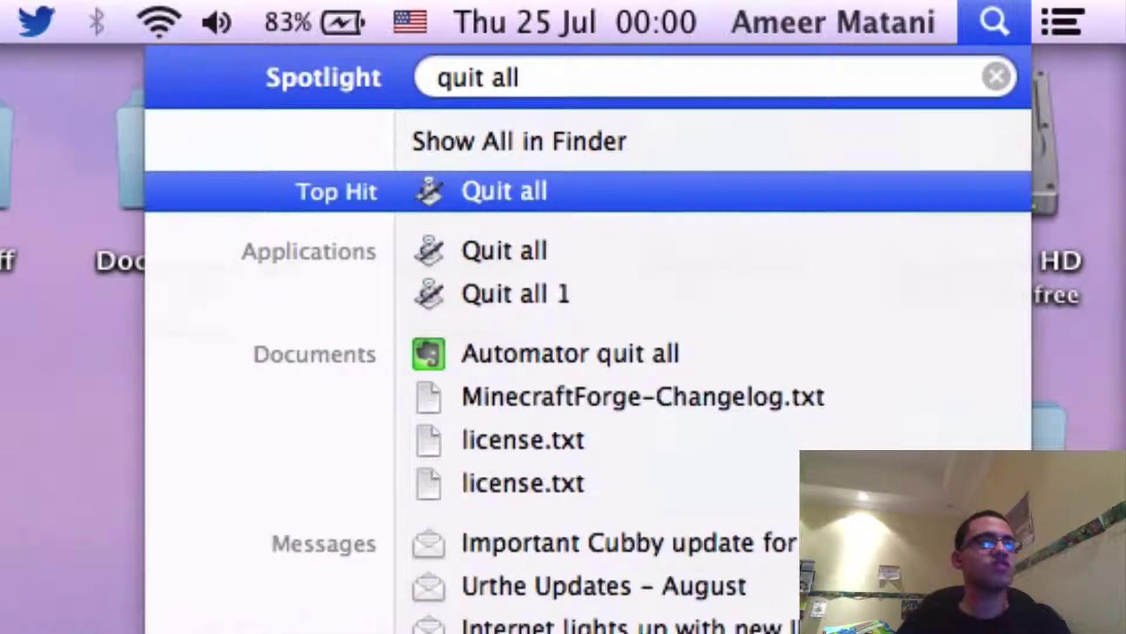
{"action": "key", "text": "Return"}
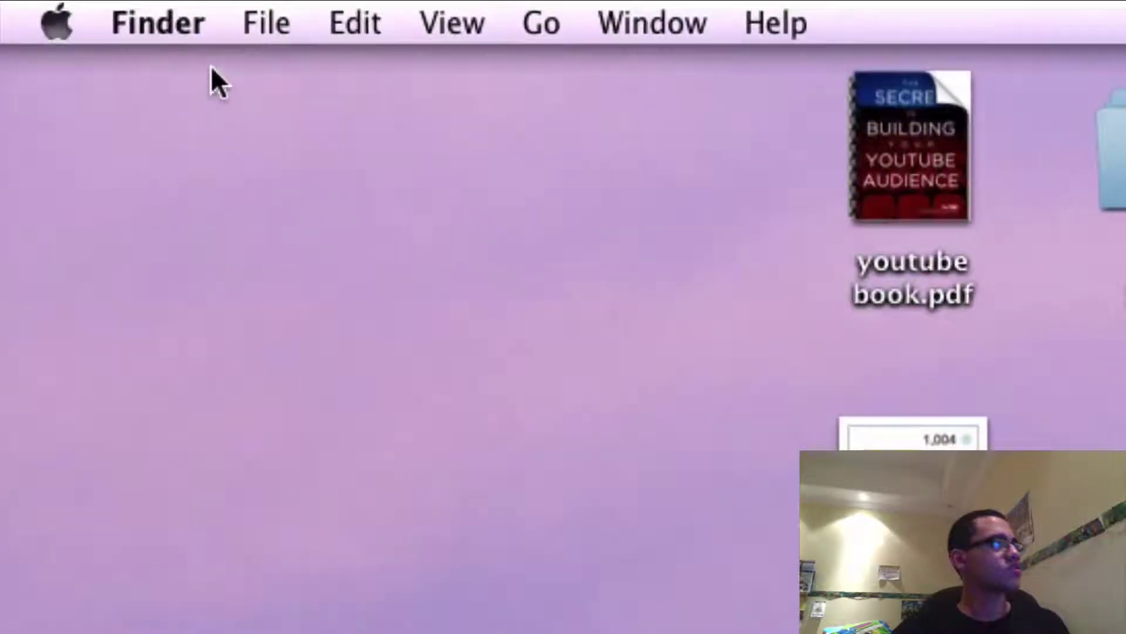
{"action": "left_click", "coordinate": [157, 25]}
{"action": "left_click", "coordinate": [385, 502]}
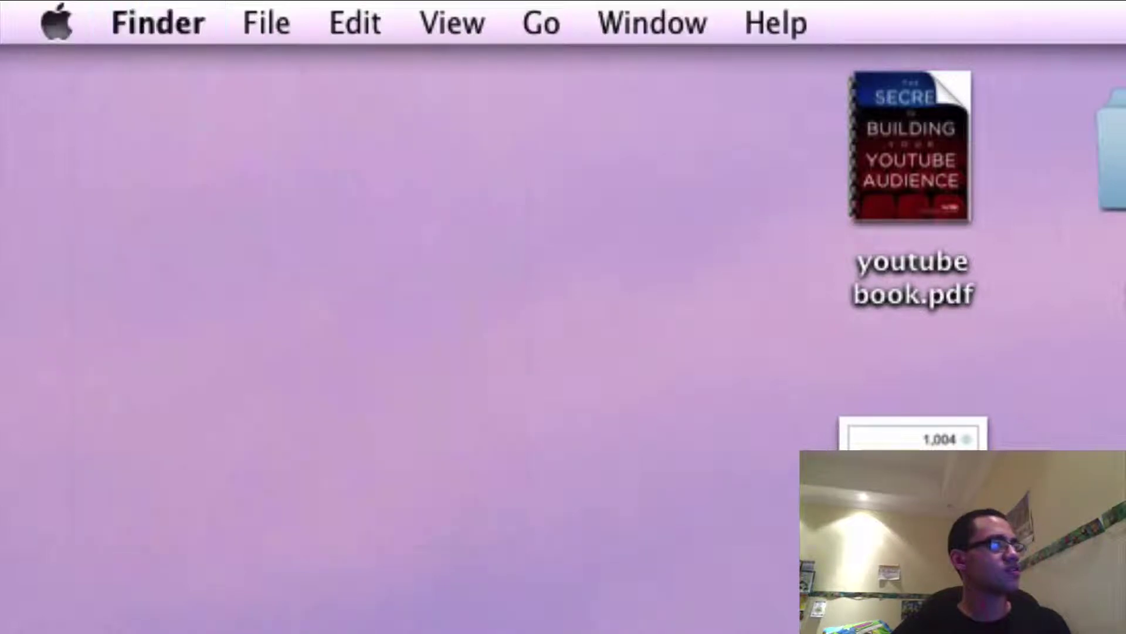